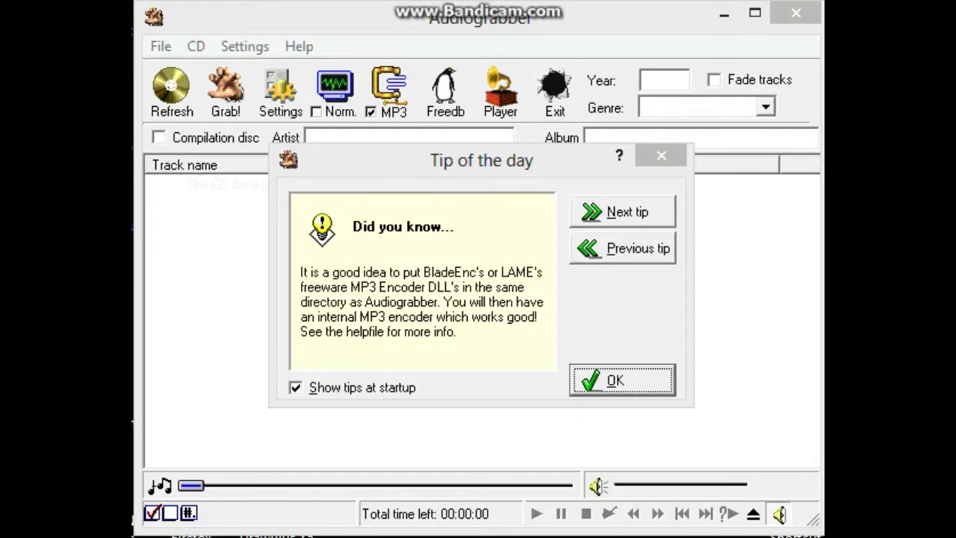
Turn off showing tips at startup and dismiss the Tip of the day dialog
click(296, 388)
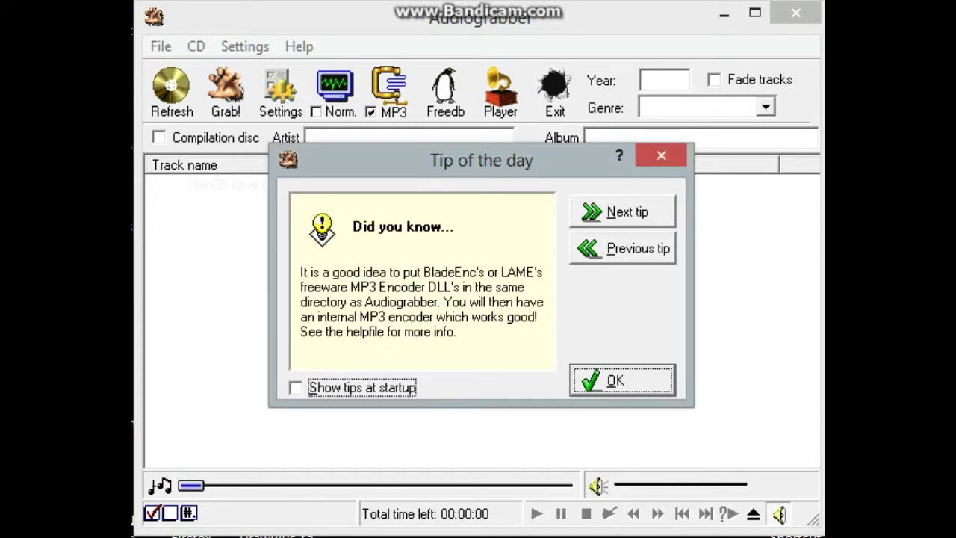
key(Return)
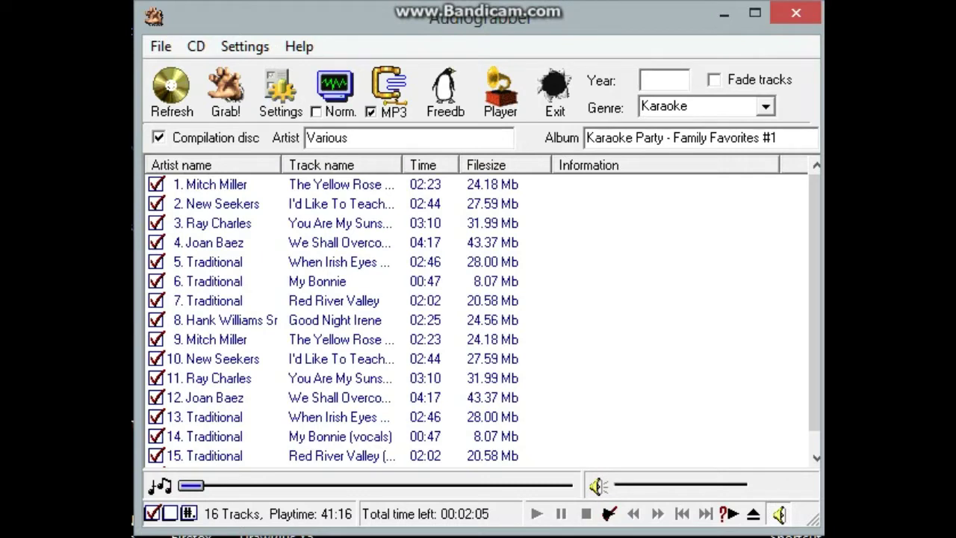
Replace the karaoke disc's album name with KPFF1, leaving the artist as Various
double_click(348, 138)
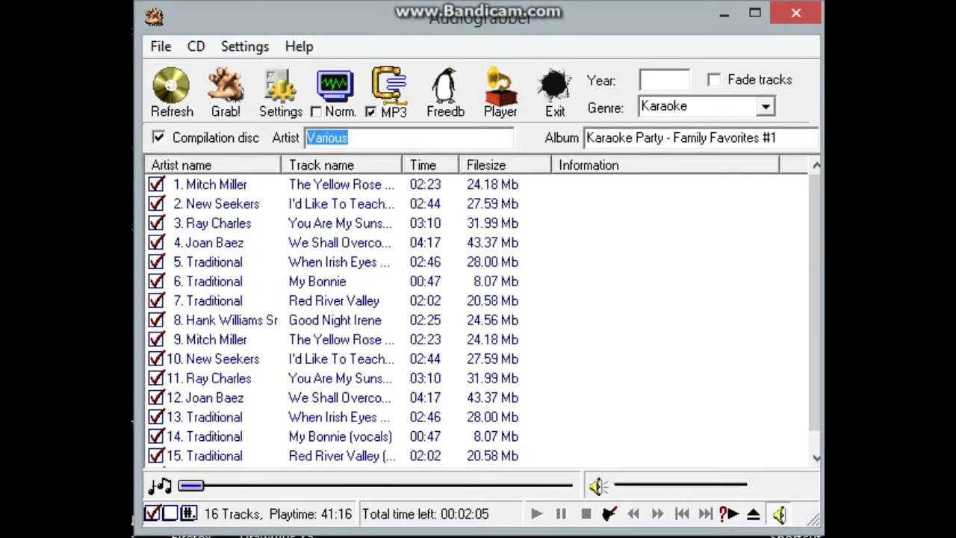
click(349, 137)
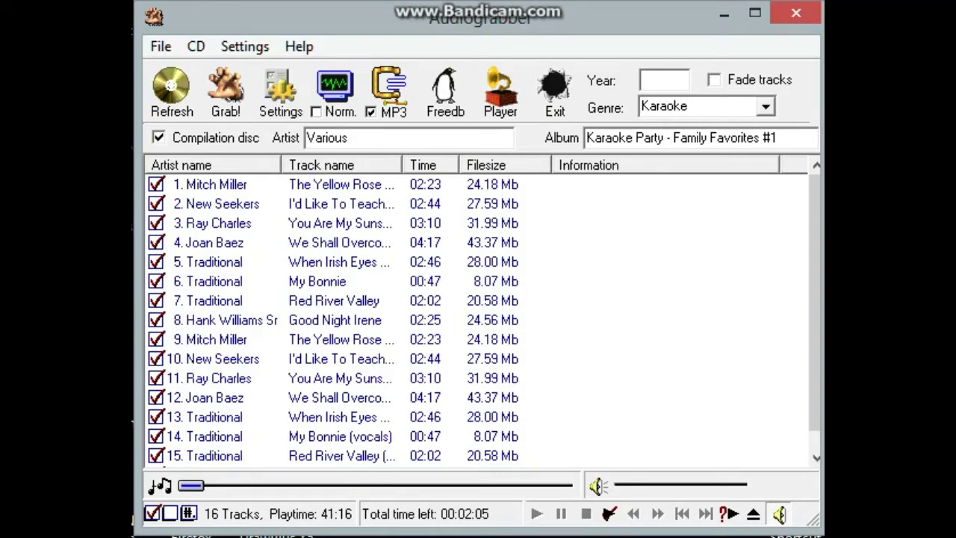
key(Tab)
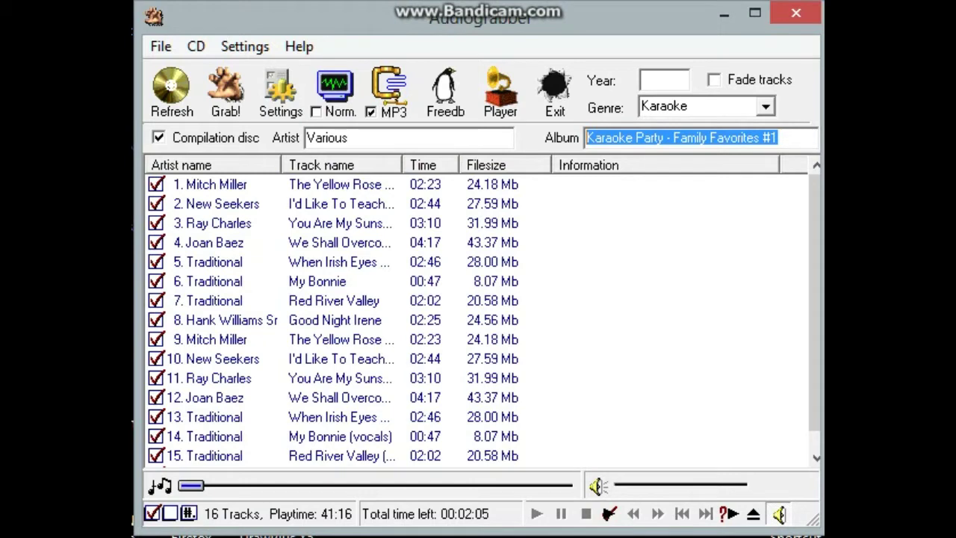
text(KP)
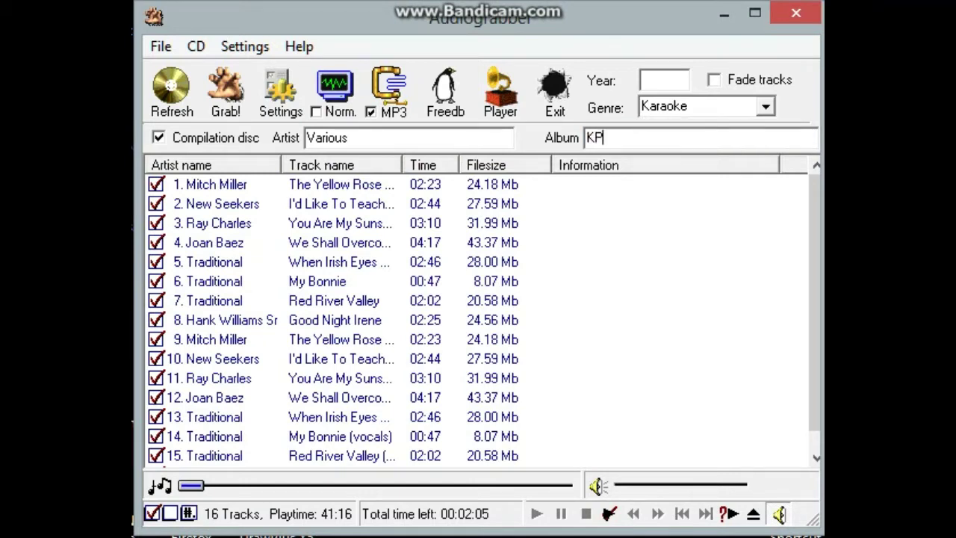
text(FF1)
Select only track 1 of the disc and grab it as a karaoke track to .cdg + compressed file
click(169, 513)
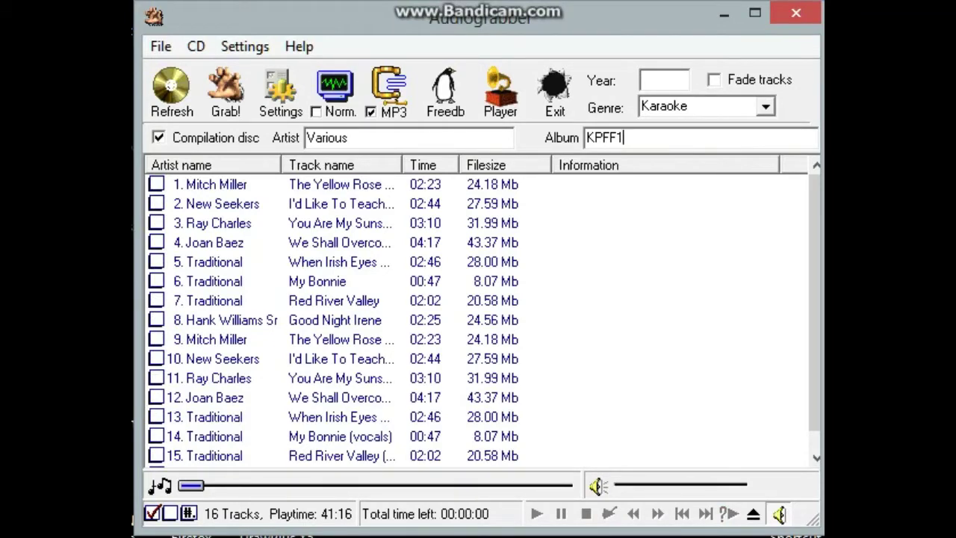
click(156, 184)
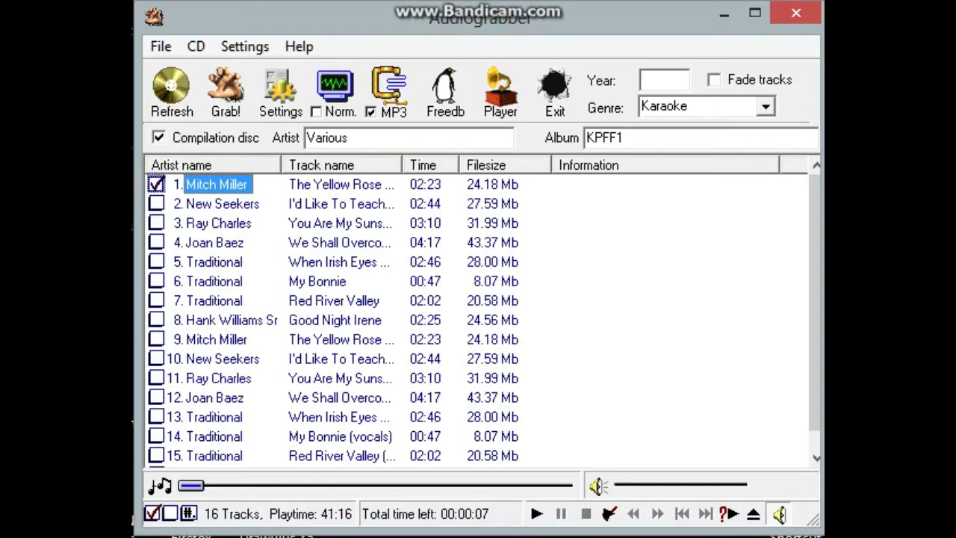
click(196, 46)
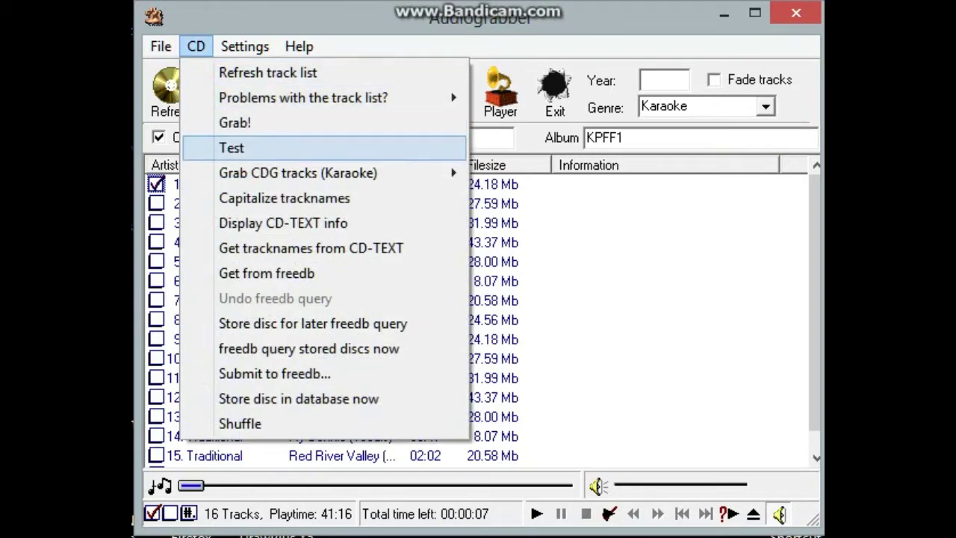
mouse_move(298, 172)
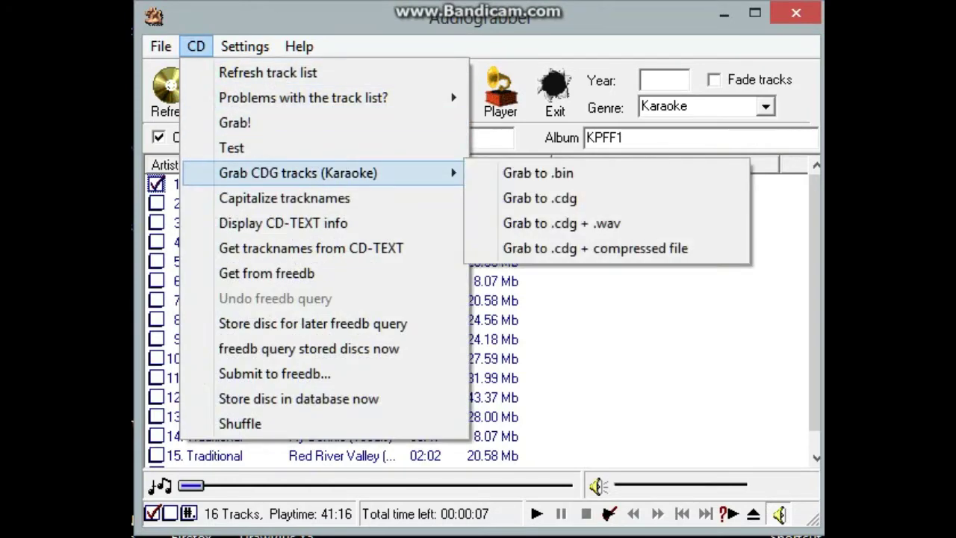
key(Right)
key(Up)
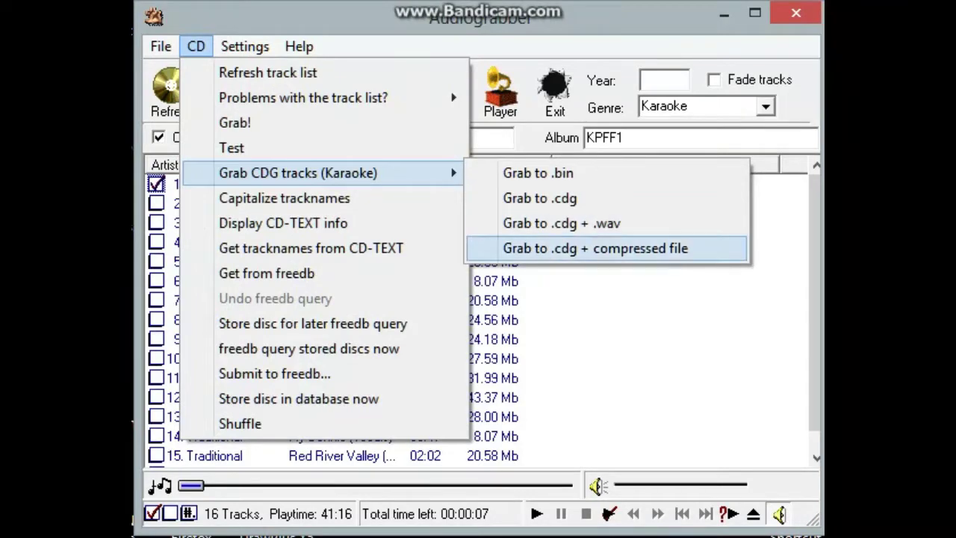
key(Return)
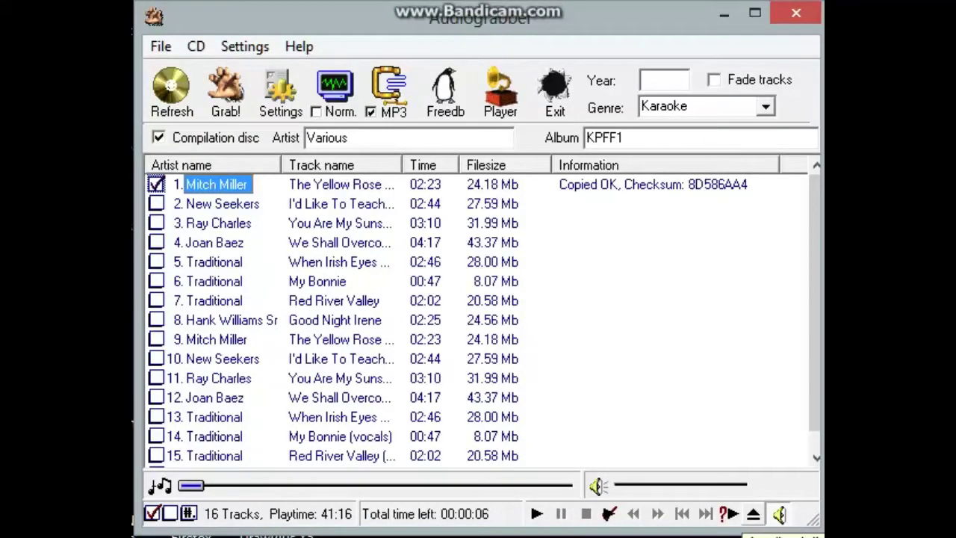
Eject the disc and, for the next non-compilation disc, set the artist to Toby Keith and the album to SC1234
click(753, 514)
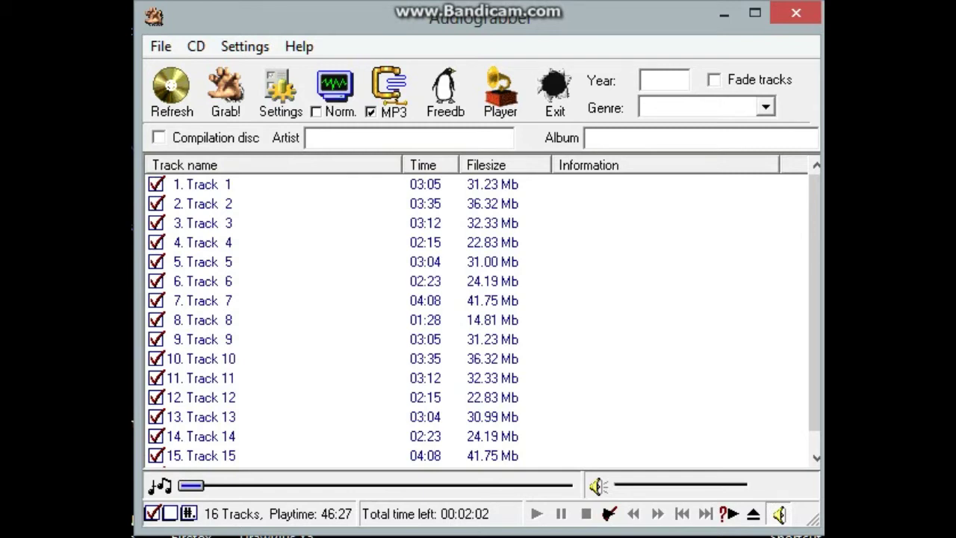
click(158, 138)
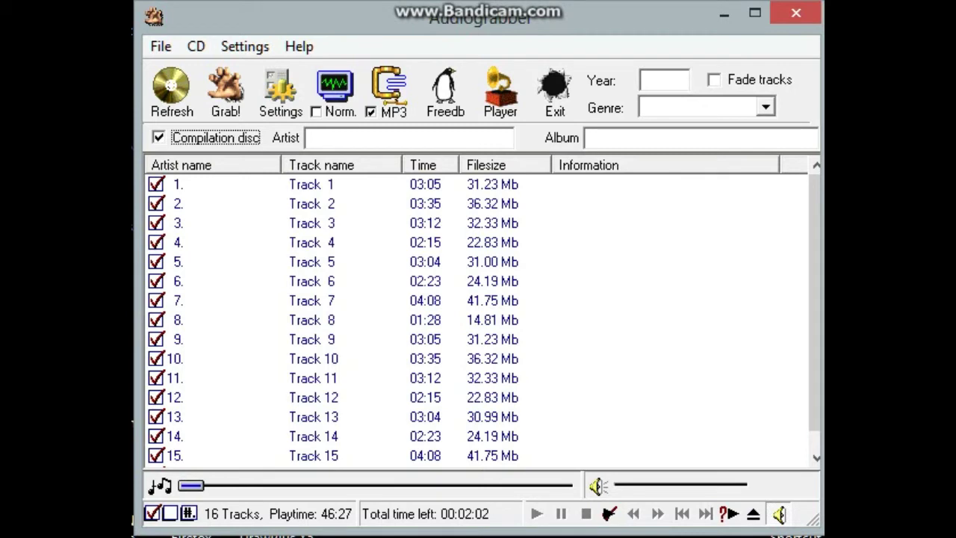
key(space)
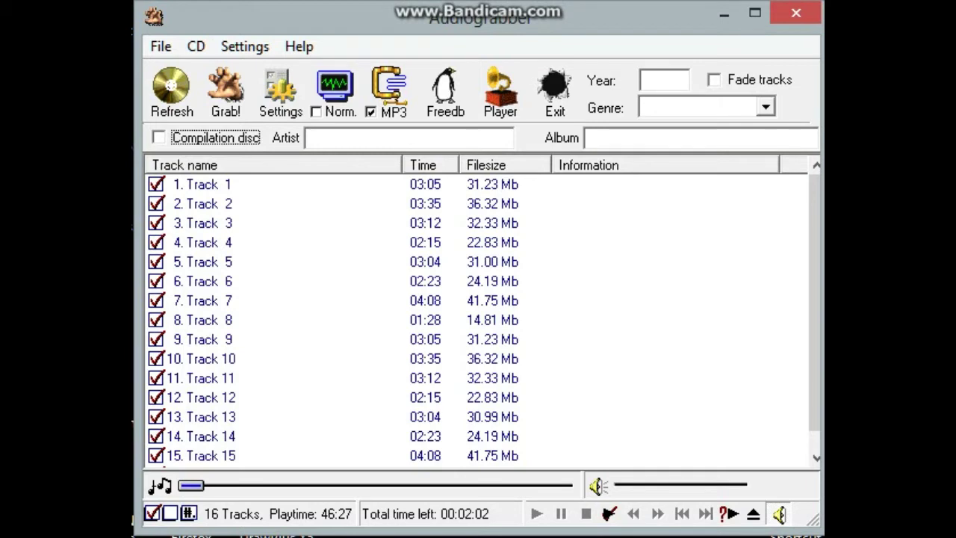
click(308, 138)
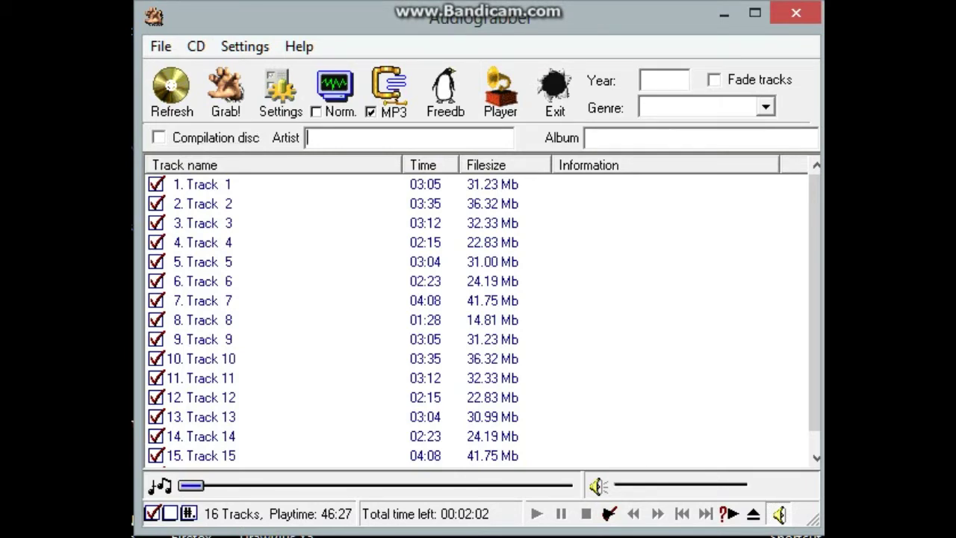
text(Toby Keith)
click(587, 138)
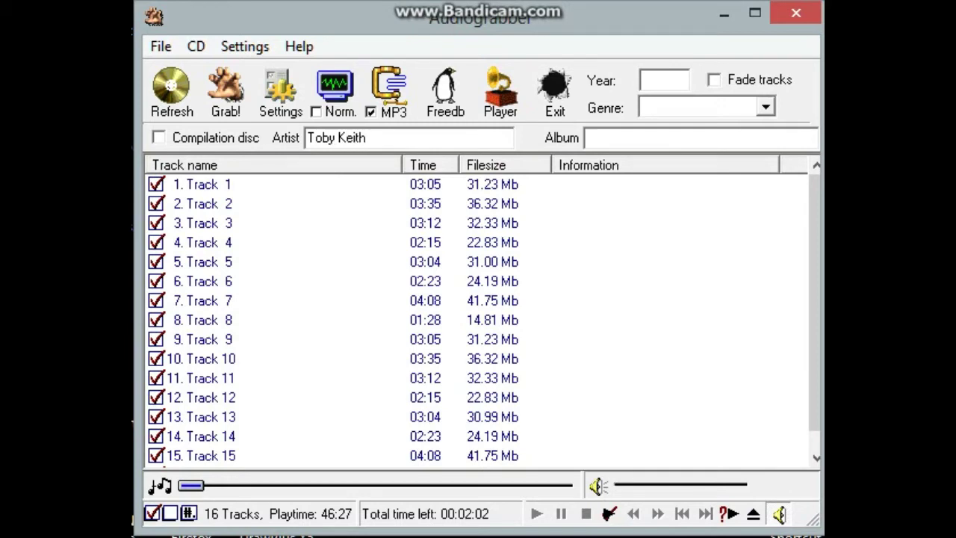
text(SC1234)
Select only track 1 and rename it "Beer for my Horses" in its track properties
key(ctrl+d)
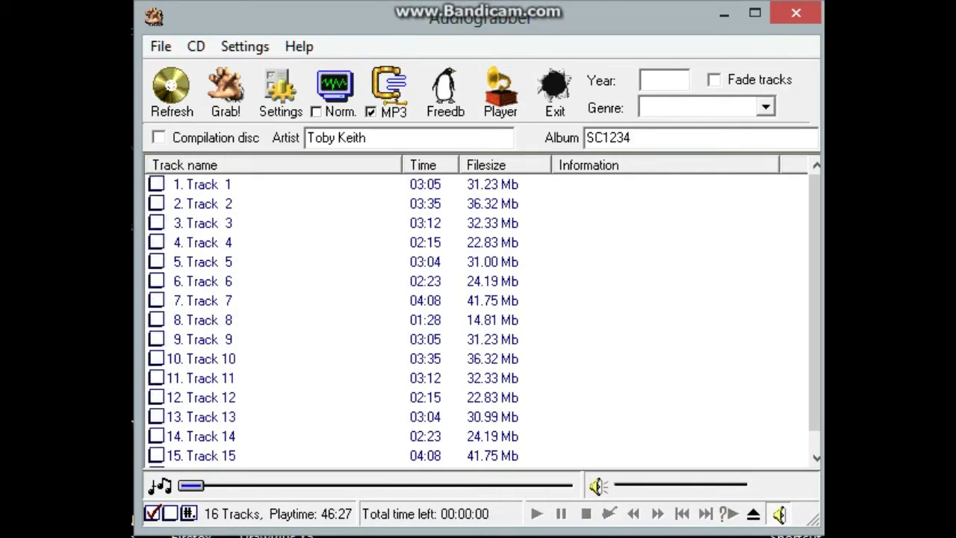
click(156, 184)
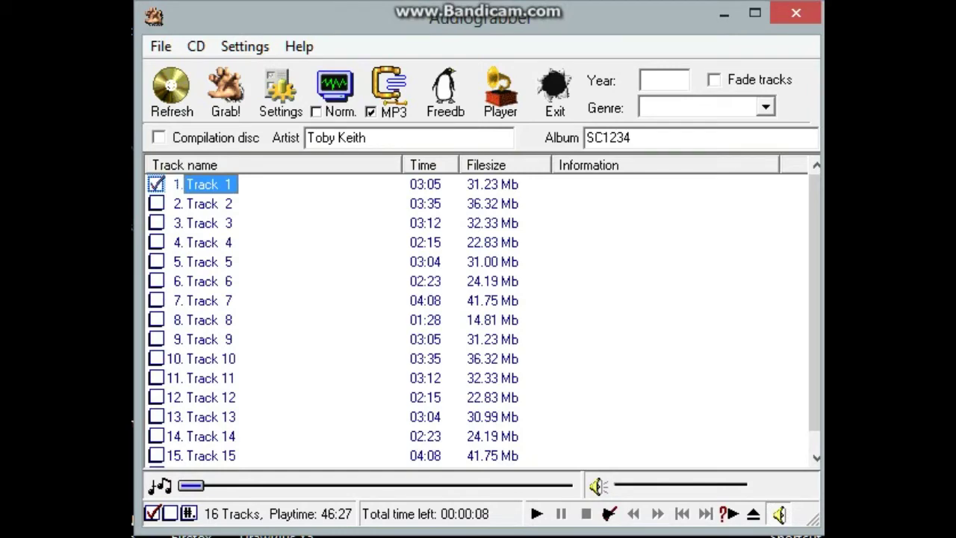
key(Return)
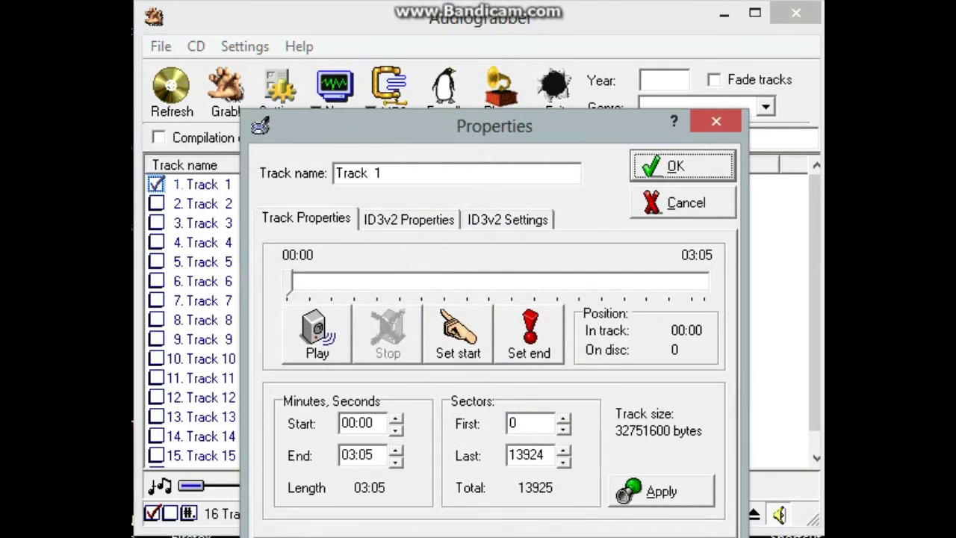
drag(381, 172, 336, 173)
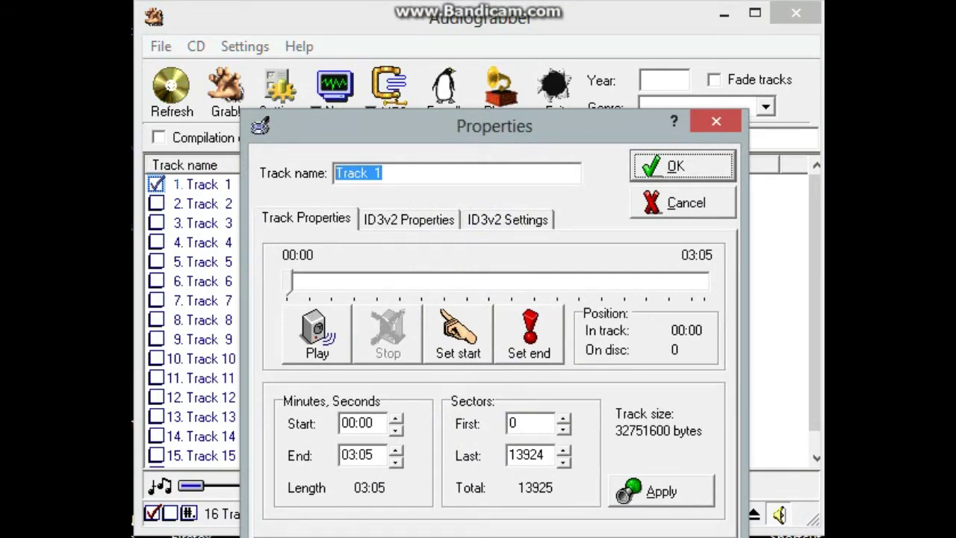
text(Bee)
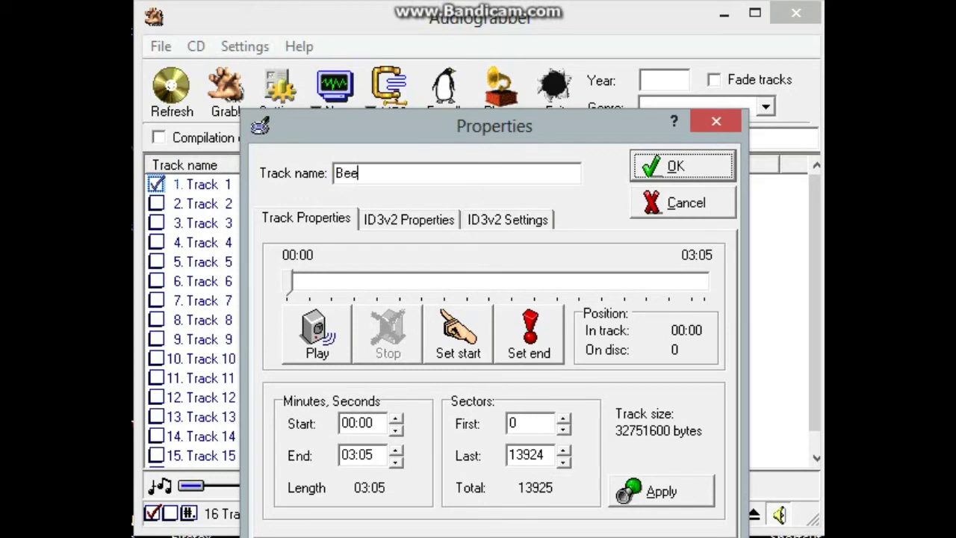
text(r for my Horses)
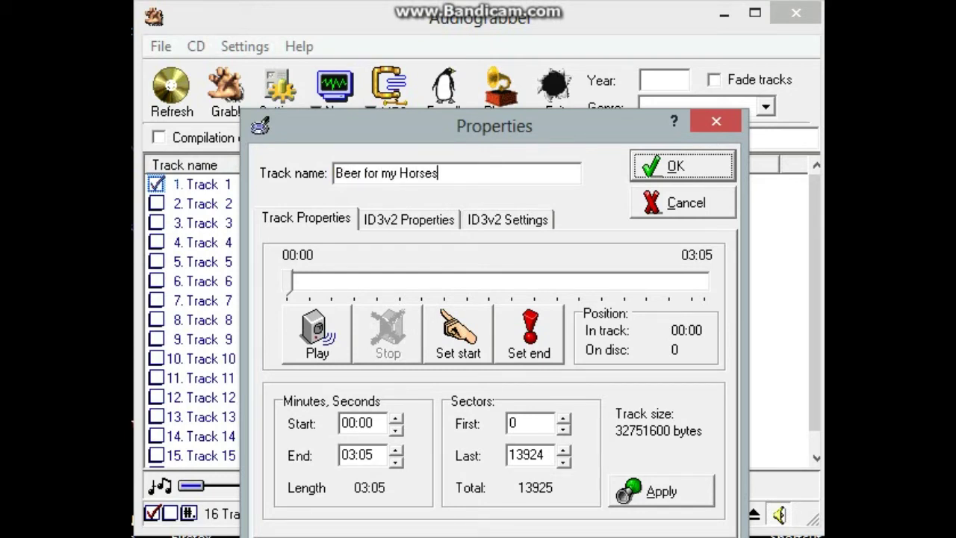
key(Return)
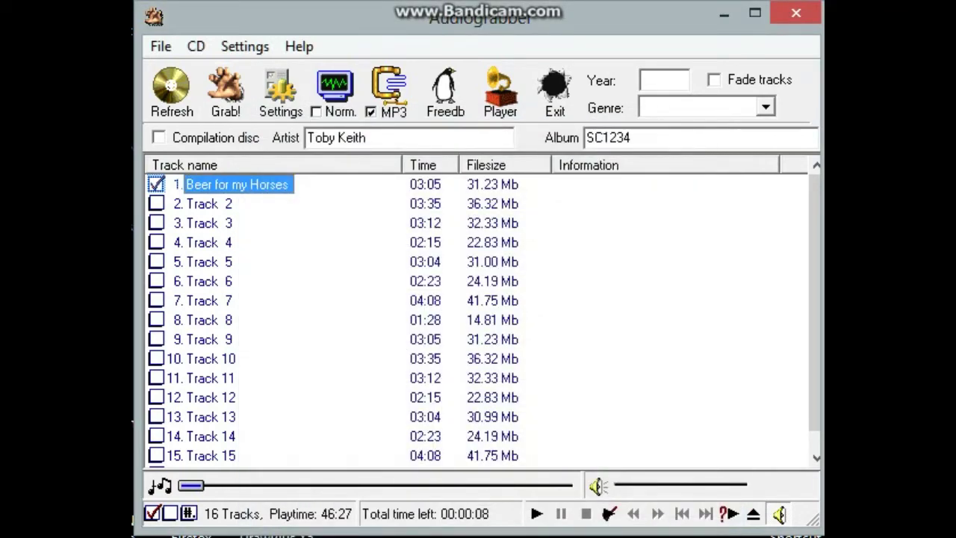
Grab the "Beer for my Horses" karaoke track to .cdg + compressed file
click(195, 46)
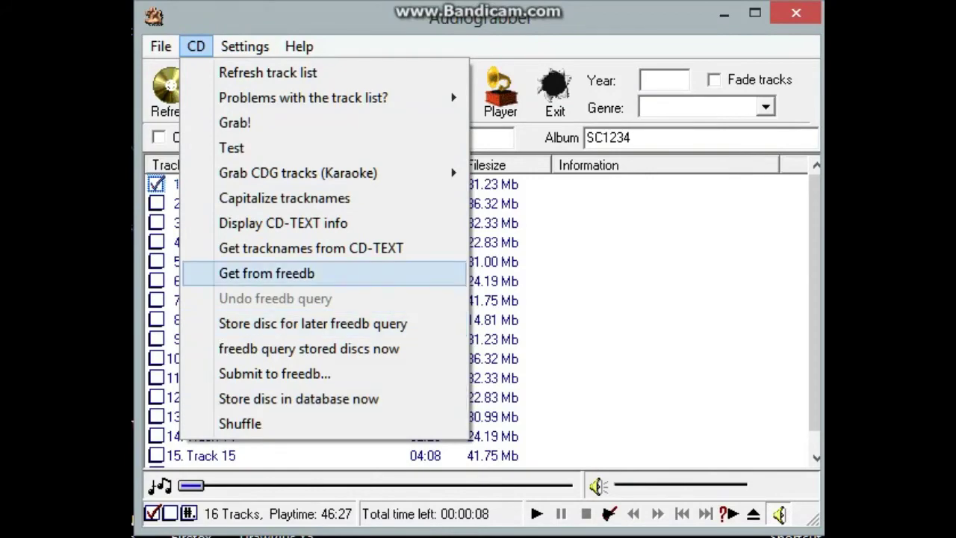
key(Right)
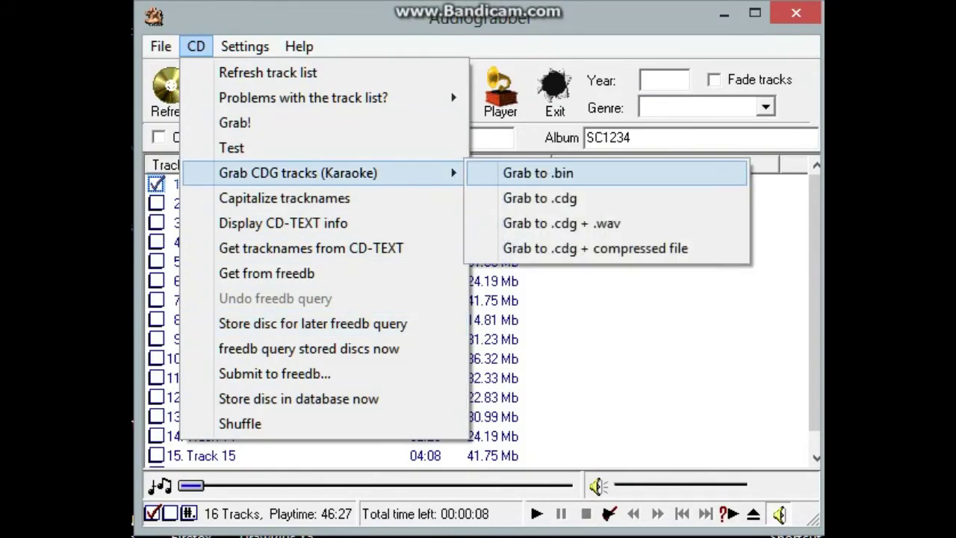
key(Up)
key(Return)
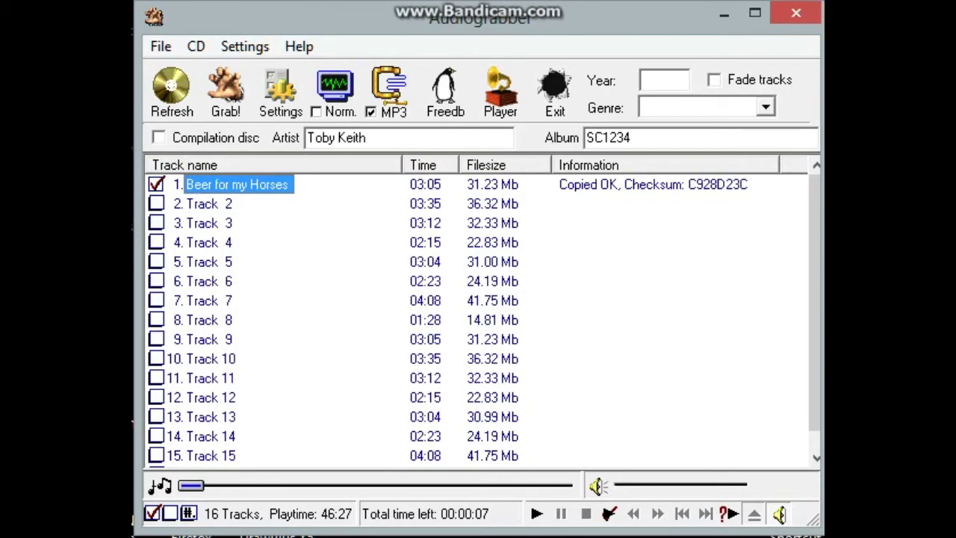
In File Explorer, open the Karsongs folder on drive C and go into Toby Keith, SC1234
drag(180, 103, 482, 19)
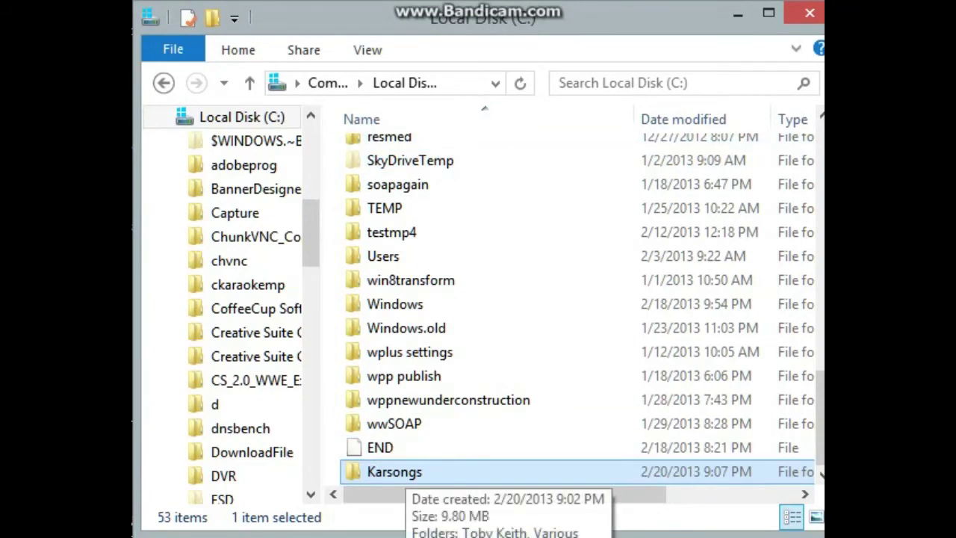
key(Return)
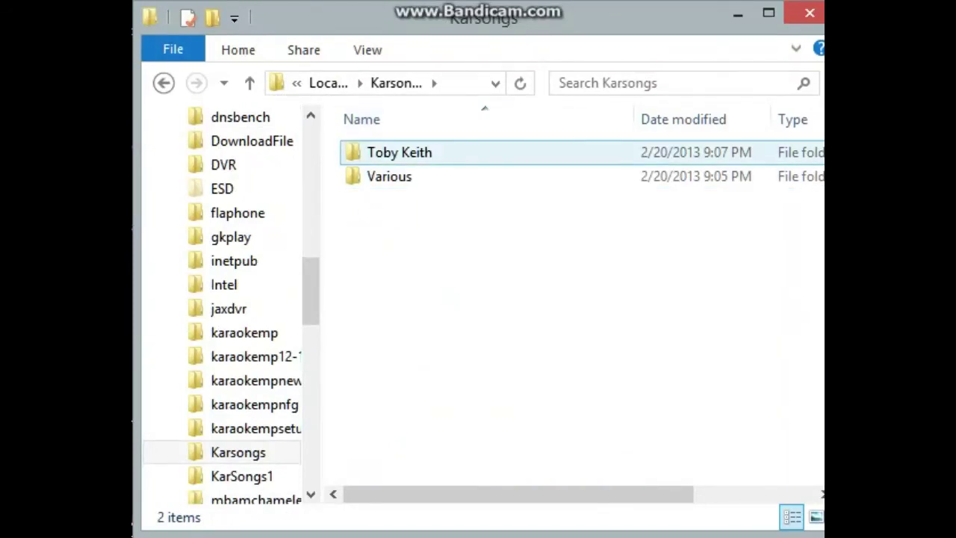
click(390, 177)
click(399, 152)
click(389, 176)
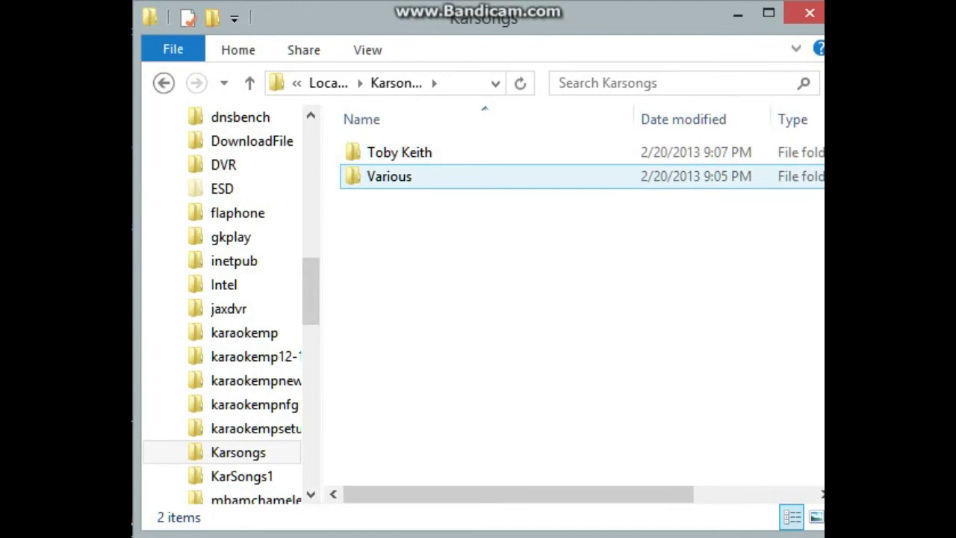
click(399, 153)
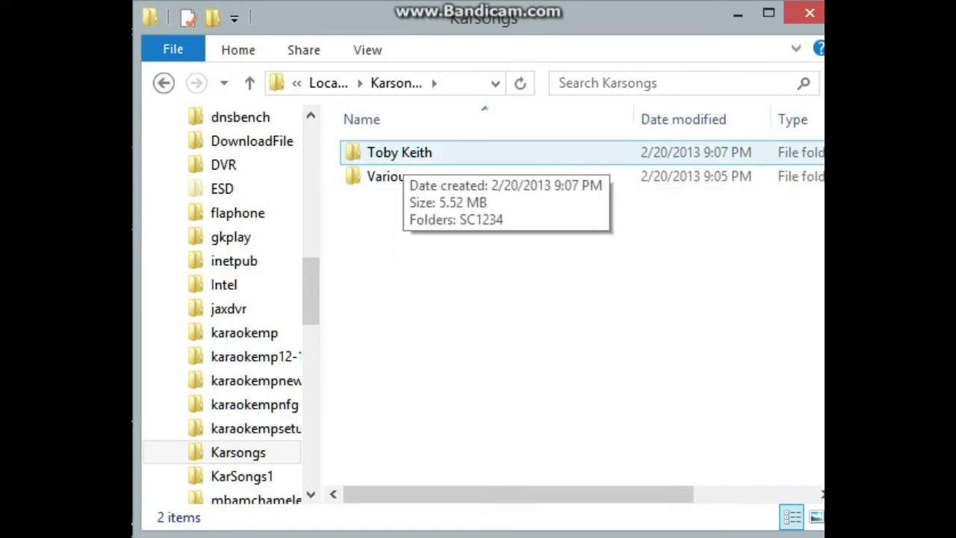
double_click(399, 153)
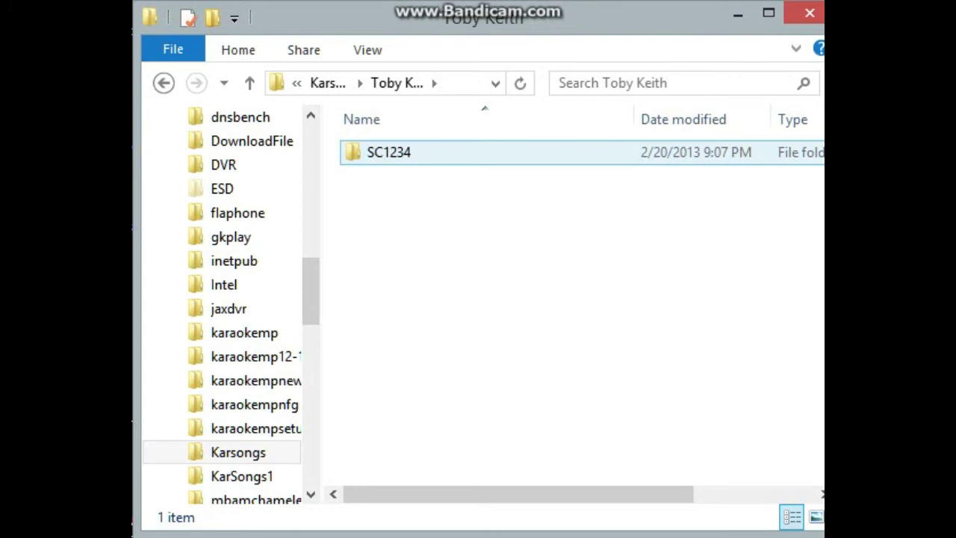
double_click(399, 152)
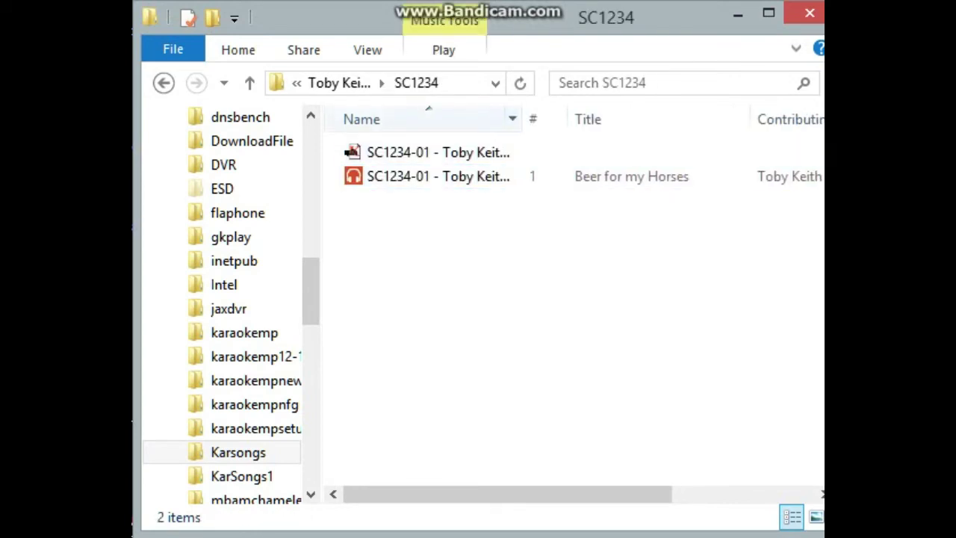
Widen the Name column to read the full names of the grabbed files, and return to the Karsongs folder
drag(522, 119, 753, 119)
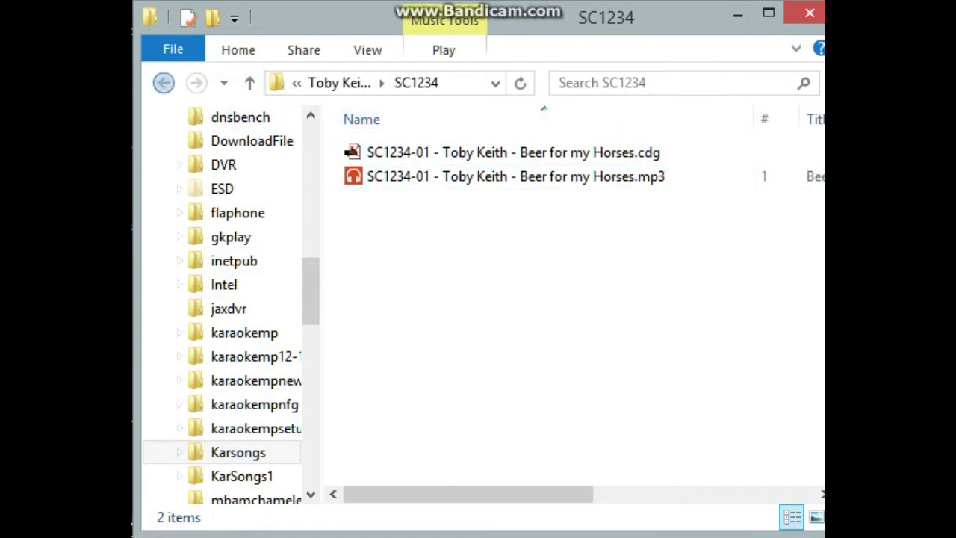
click(164, 82)
click(164, 83)
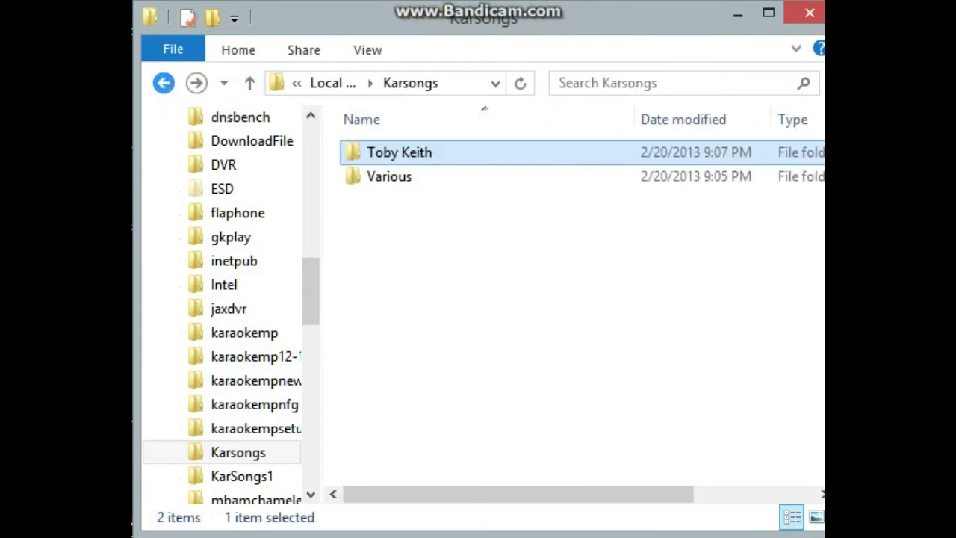
In the KPFF1 subfolder of Various, widen the Name column to read the full file names, and close File Explorer
double_click(389, 176)
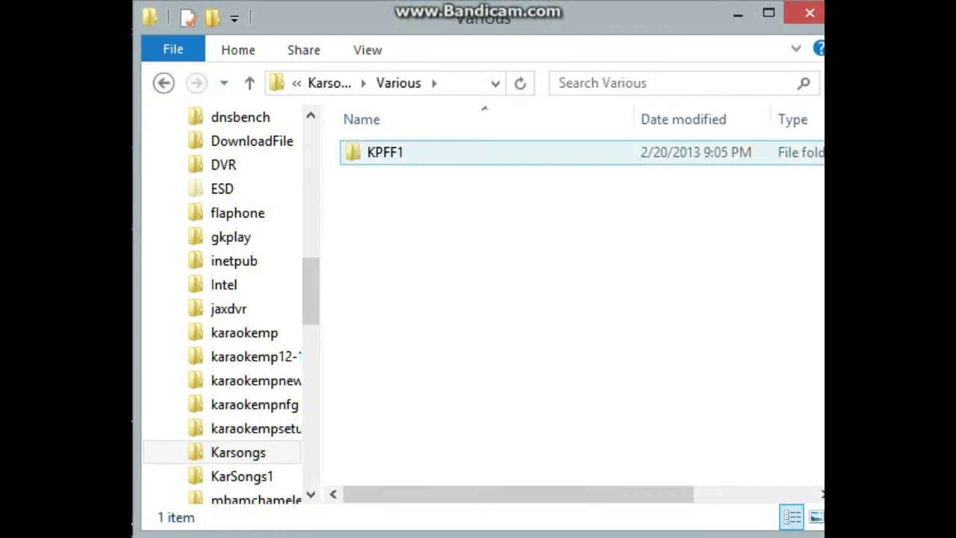
click(385, 152)
double_click(385, 153)
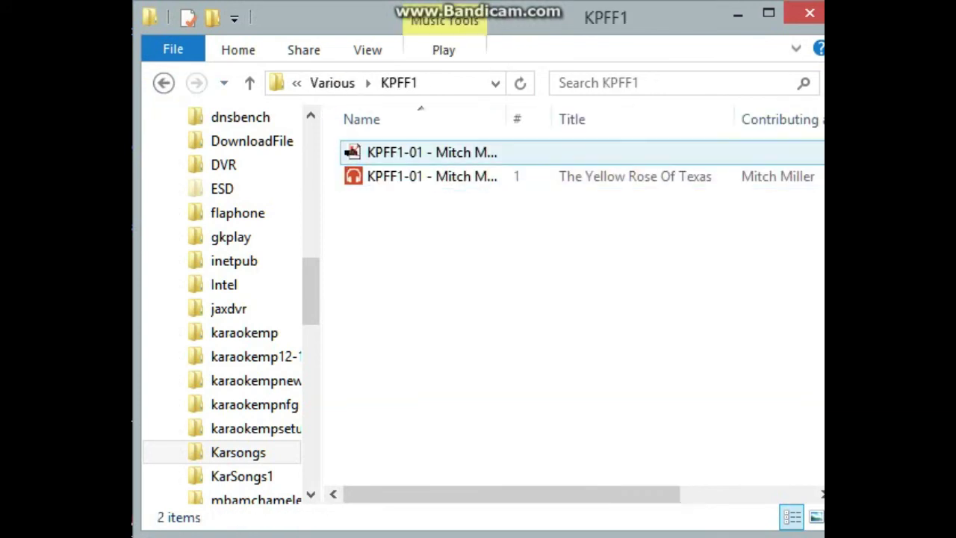
drag(508, 120, 702, 119)
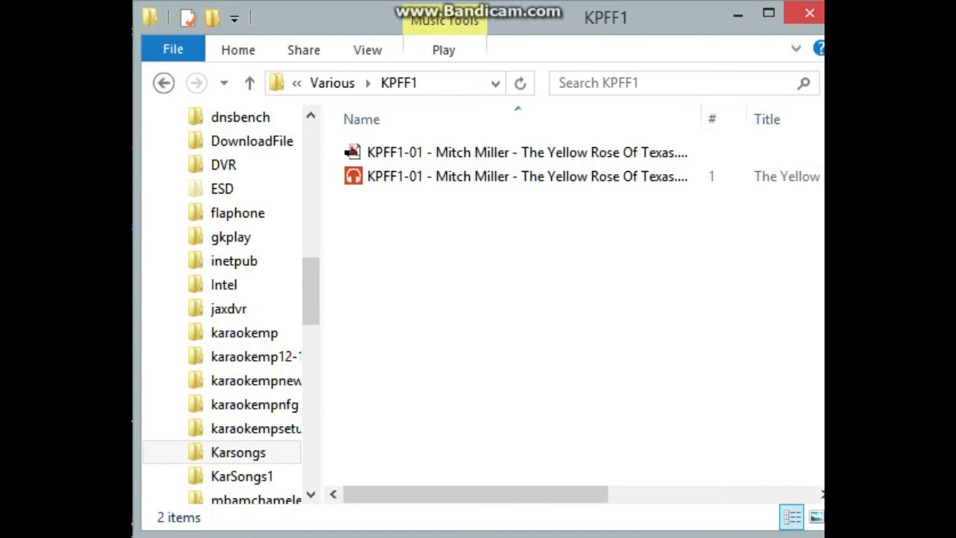
click(810, 13)
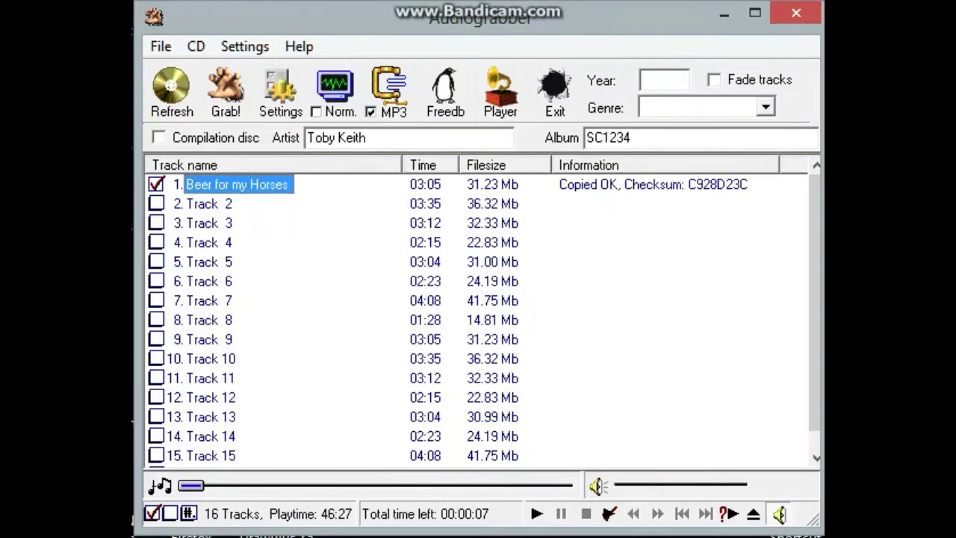
Review the file naming and CD-ROM options in Audiograbber's general settings, keeping C:\KarSongs as the storage directory
click(244, 46)
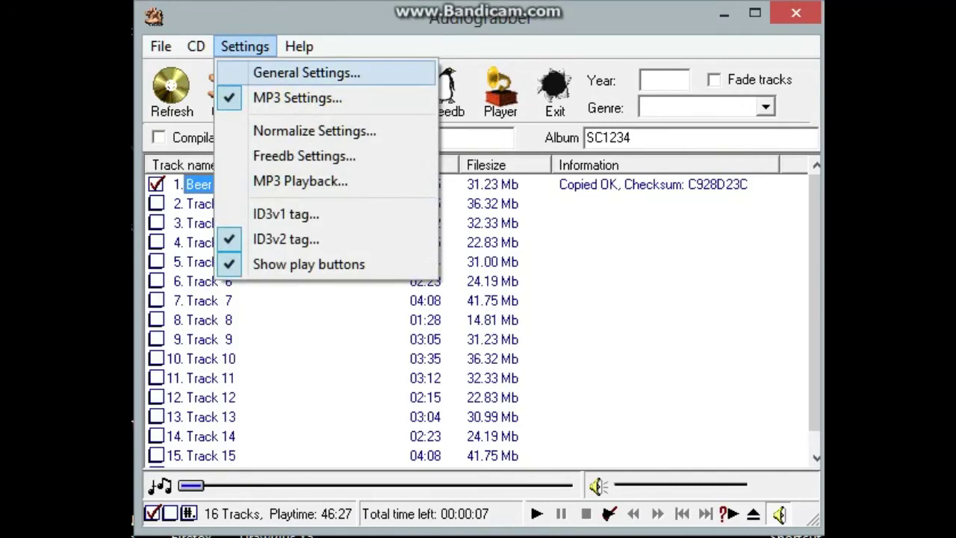
key(Return)
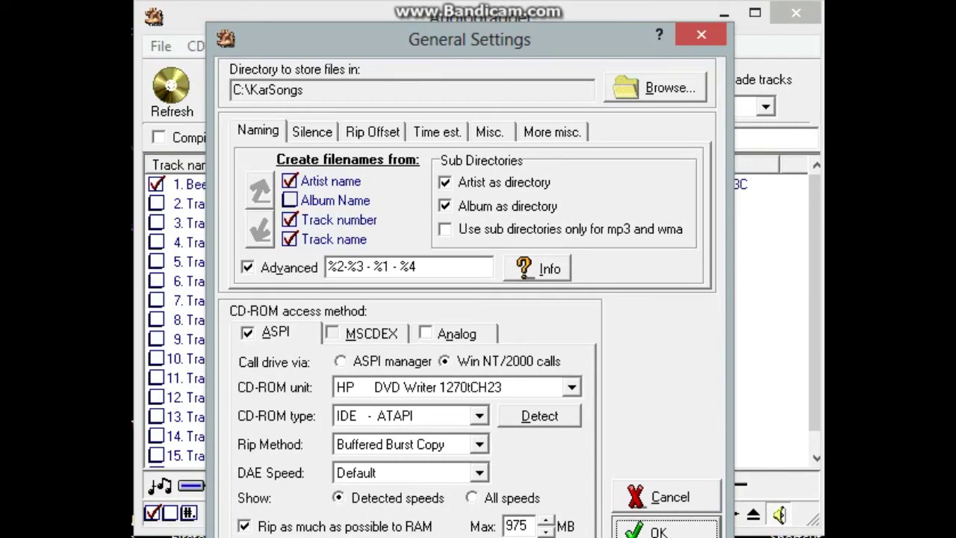
click(654, 87)
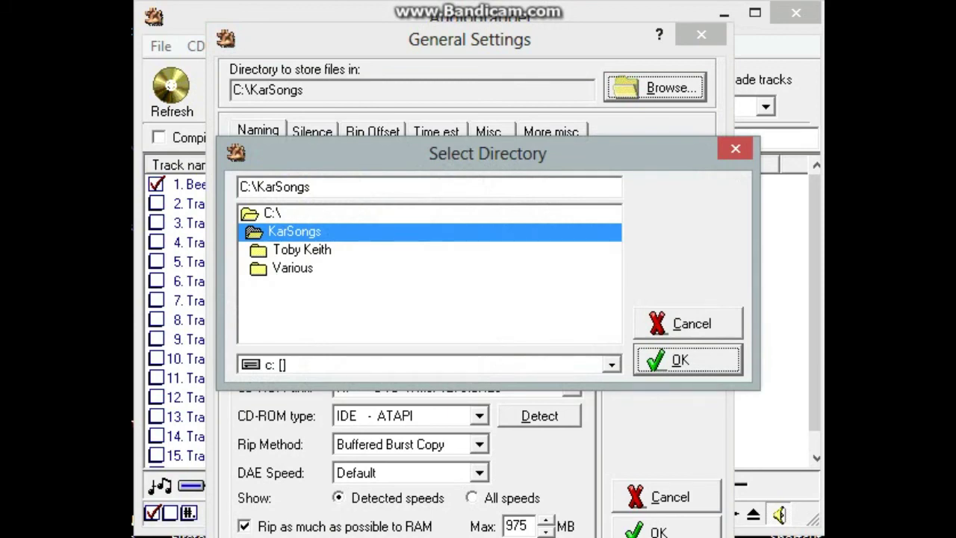
key(Return)
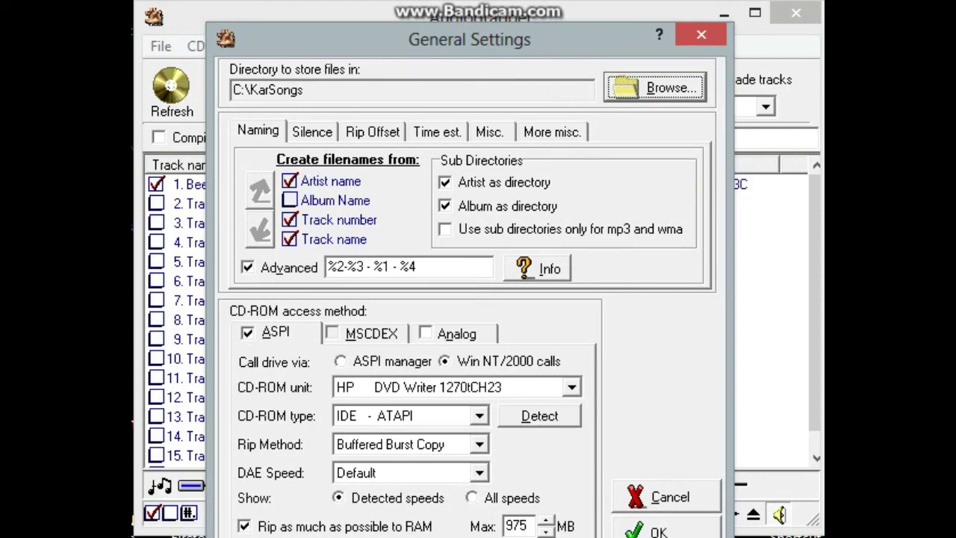
click(665, 529)
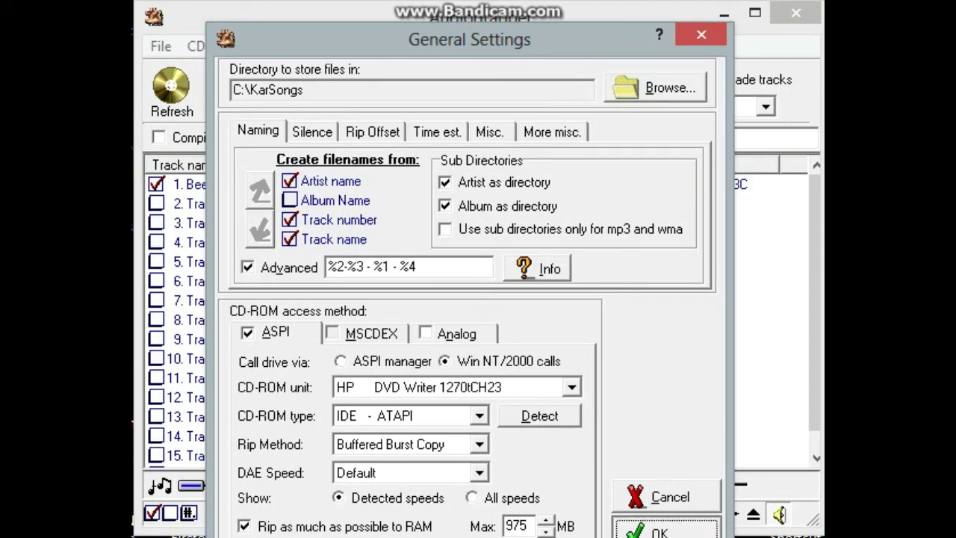
key(Return)
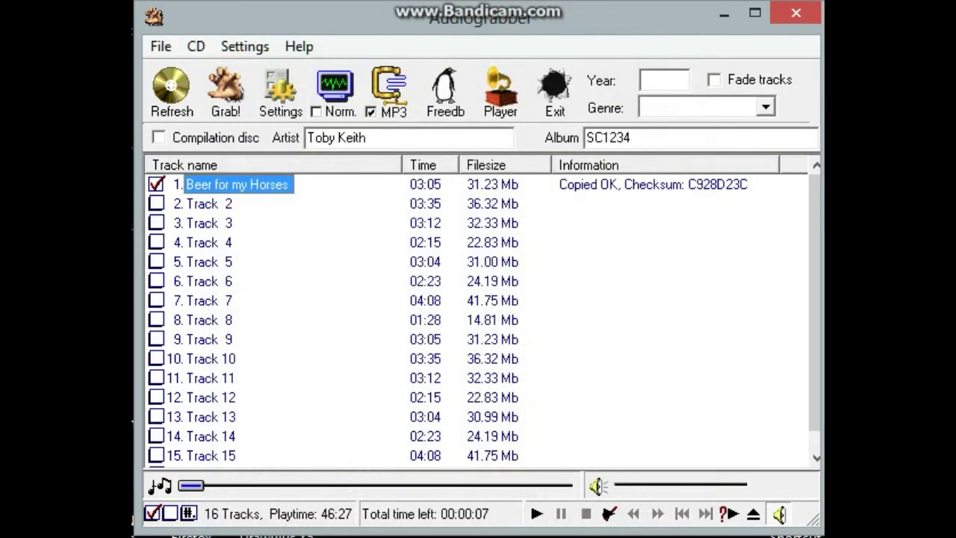
Review the Freedb server and track-name lookup settings, and query freedb for the inserted disc
click(244, 47)
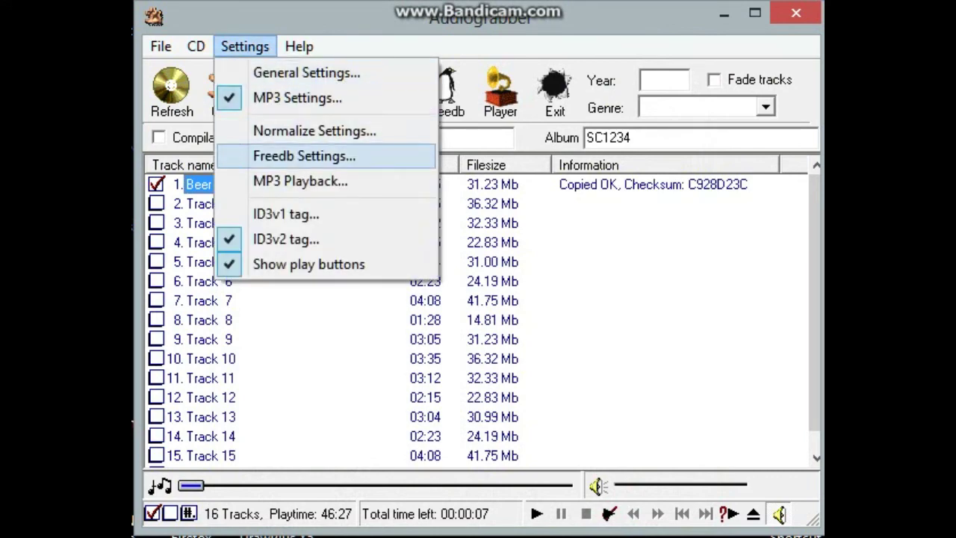
click(304, 157)
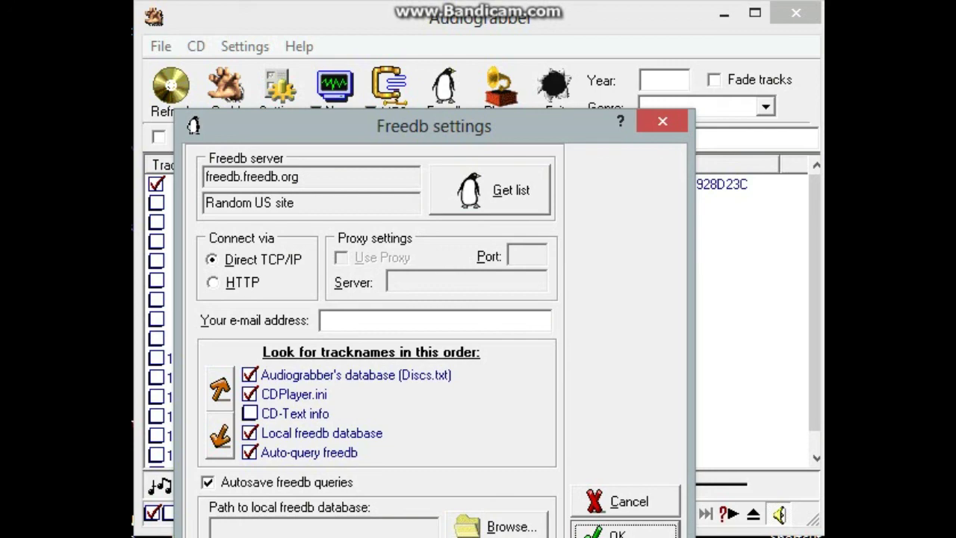
click(624, 532)
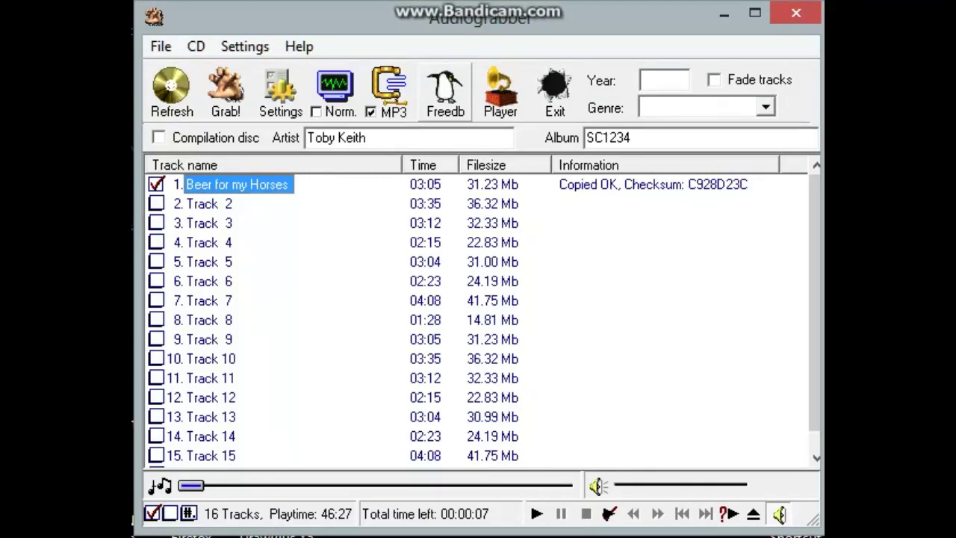
click(445, 91)
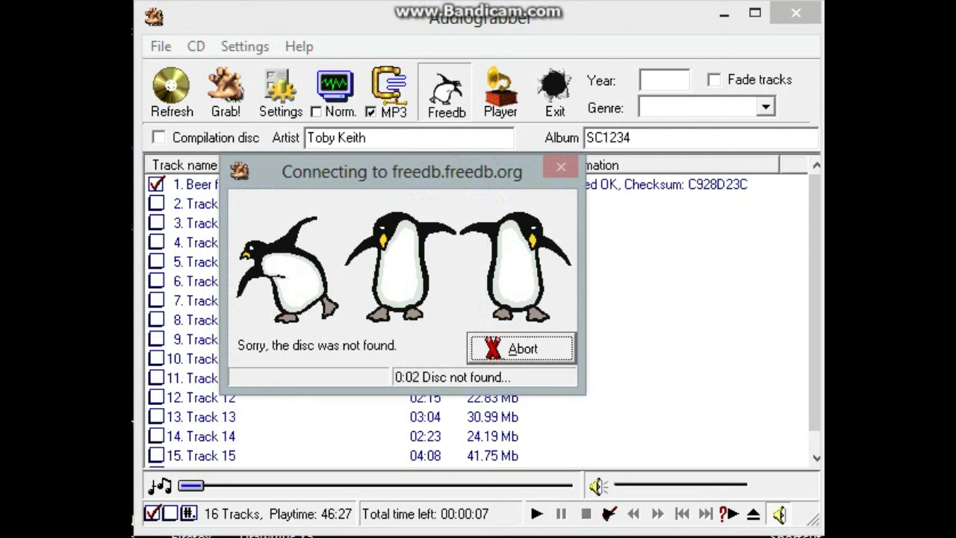
key(Return)
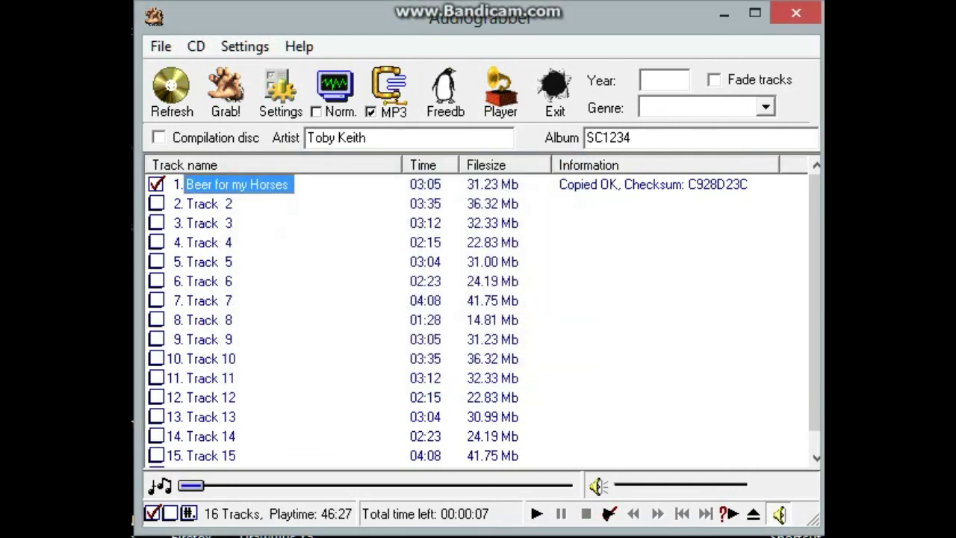